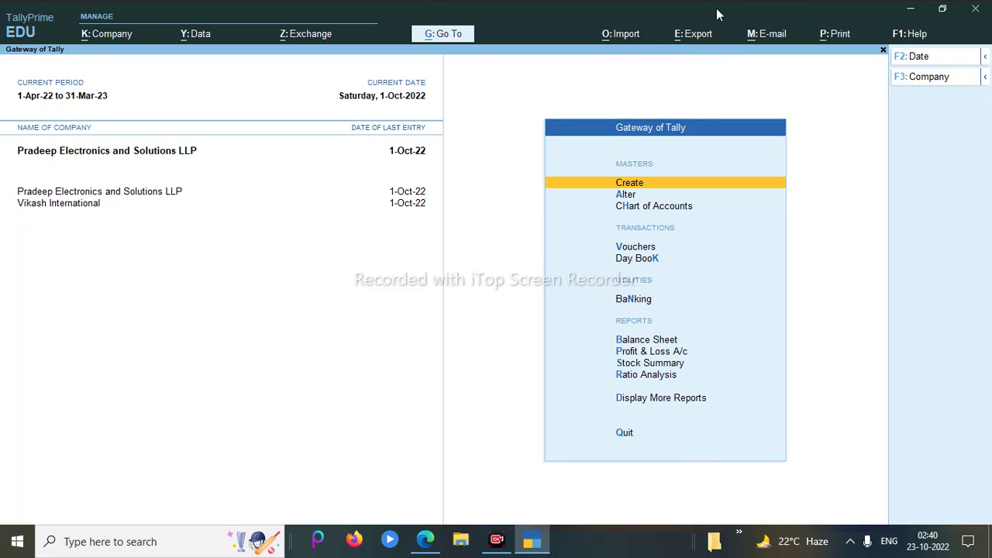
- Open the Location of Import/Export Files setting in the export configuration
key("alt+e")
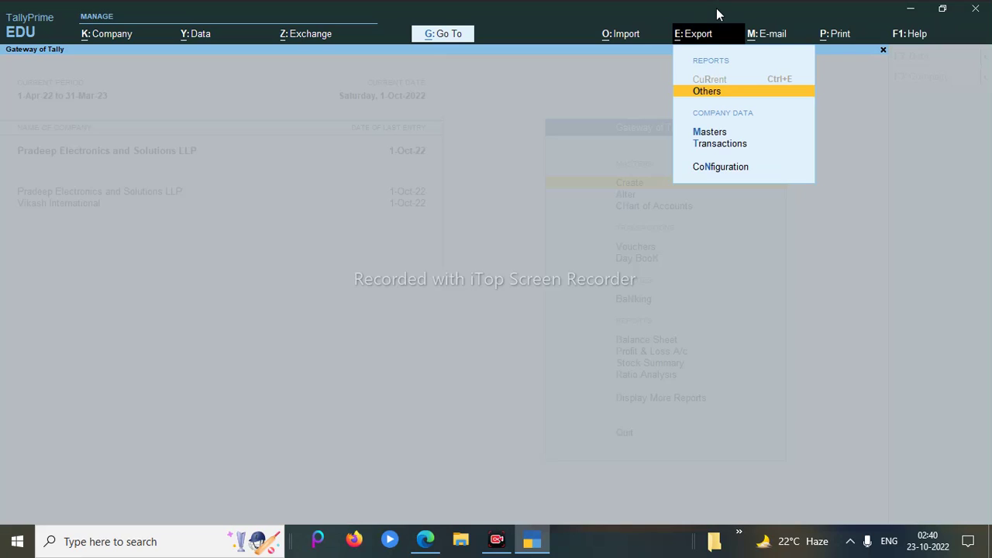
key("Down")
key("Down")
key("Down")
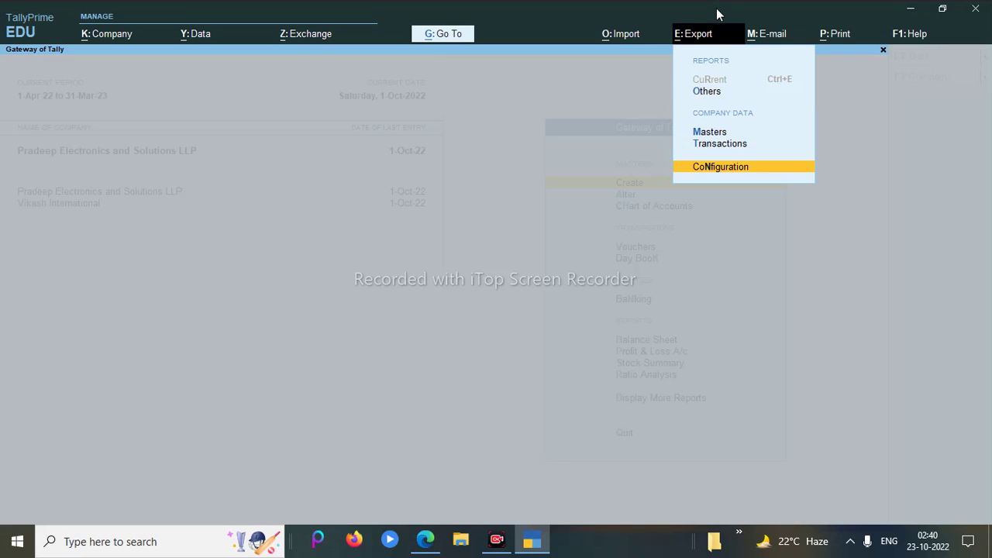
key("Return")
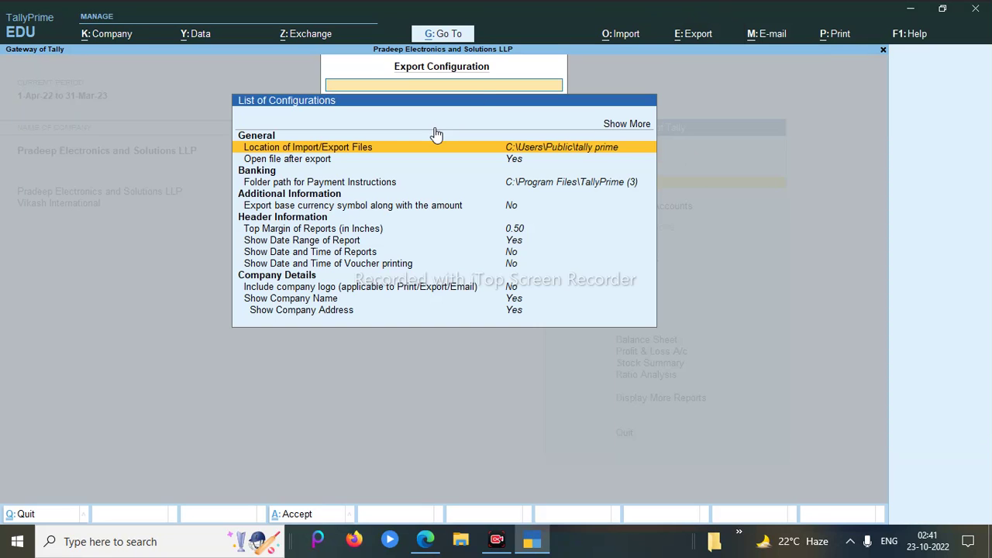
left_click(374, 141)
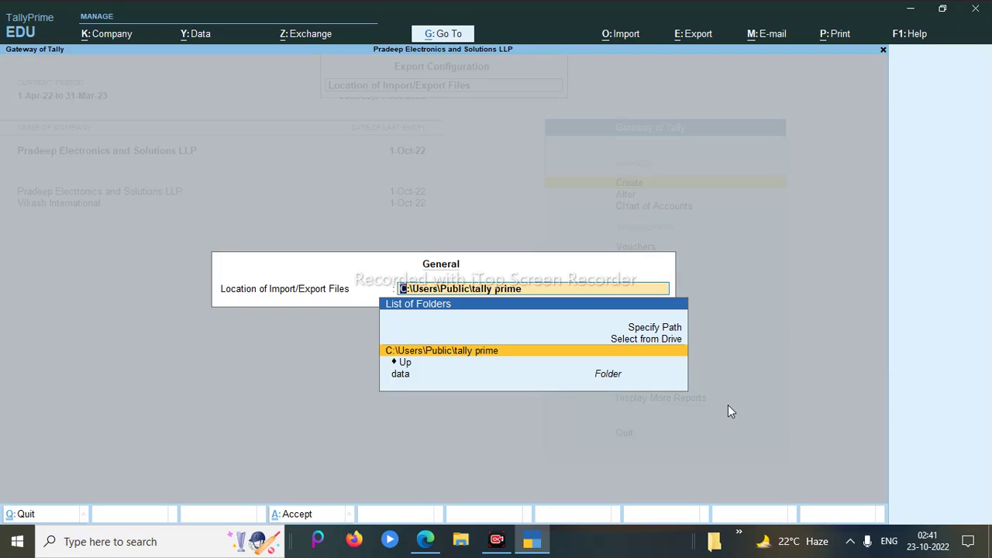
key("Up")
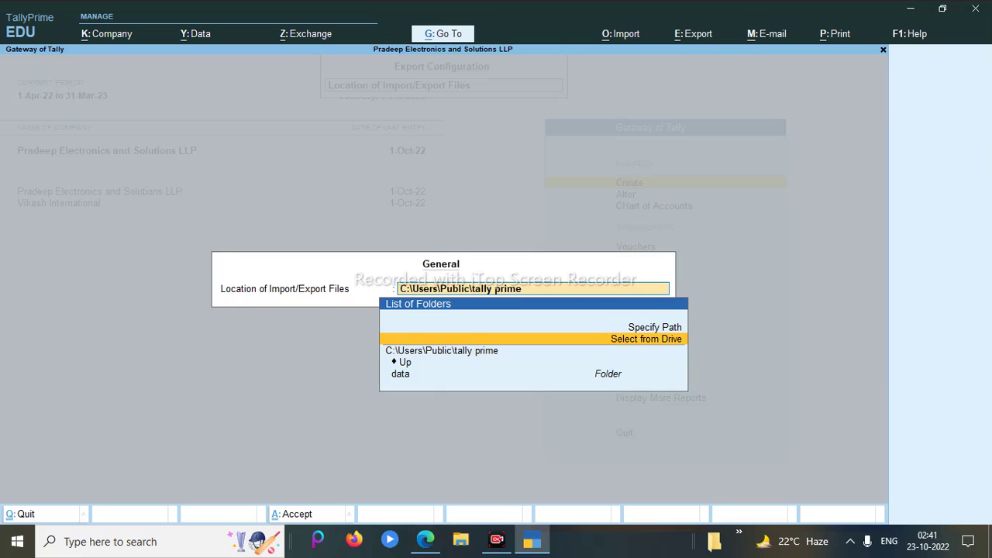
- Switch to File Explorer, open the TALLY EXPORT DATA folder on Local Disk (C:) and copy its path
left_click(457, 544)
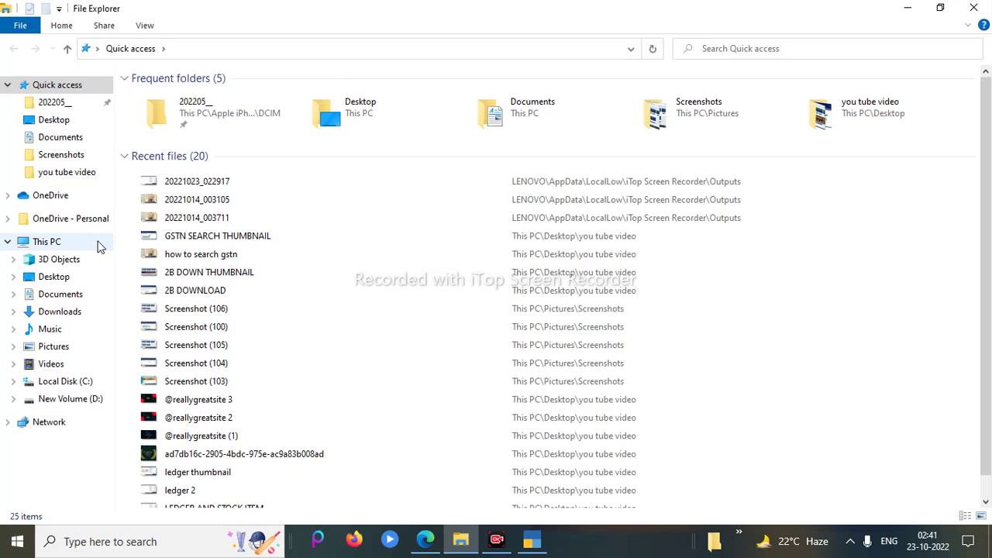
left_click(98, 245)
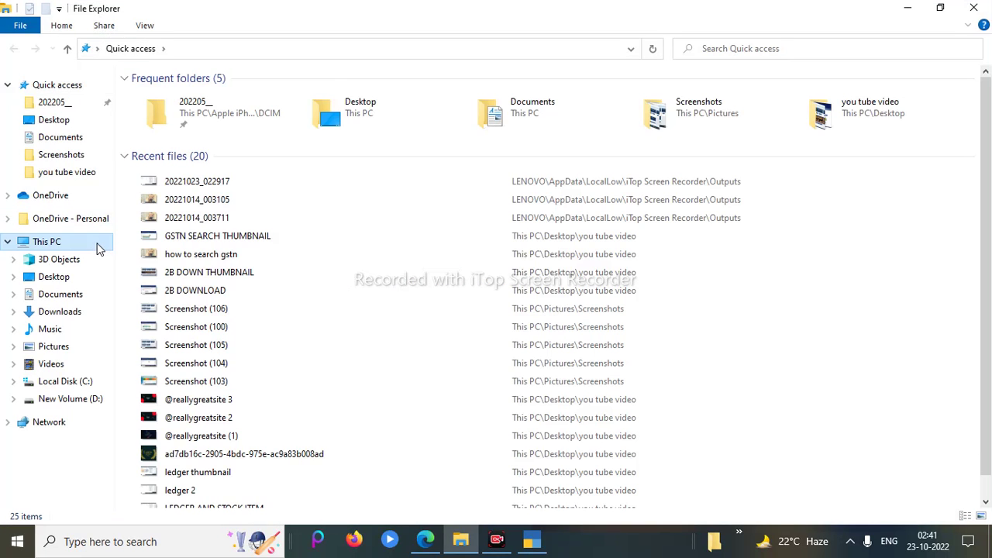
double_click(238, 221)
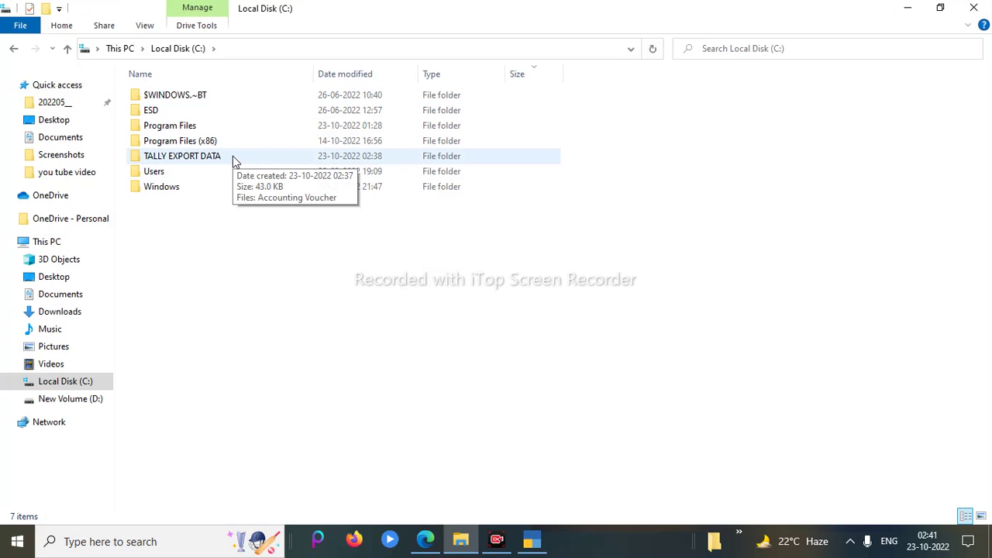
double_click(232, 155)
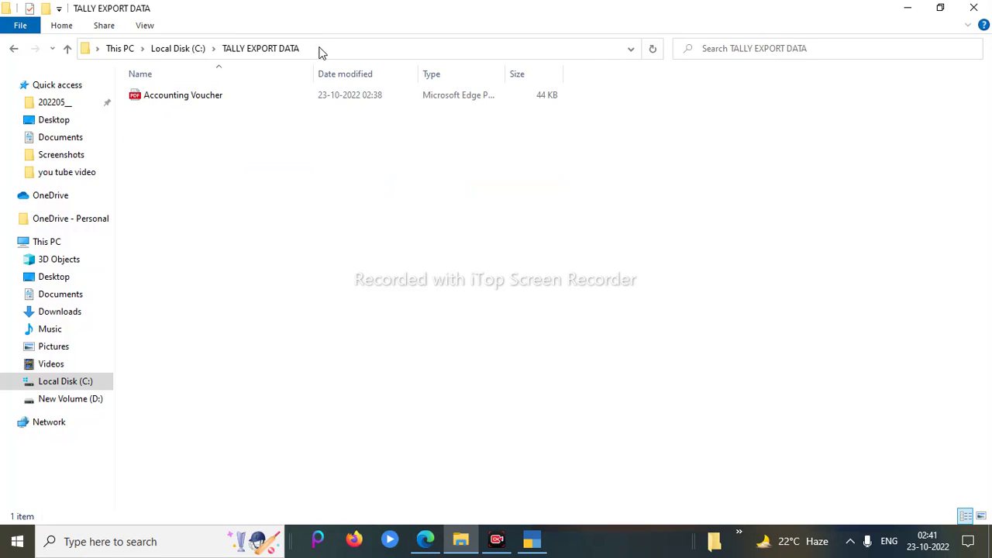
left_click(320, 47)
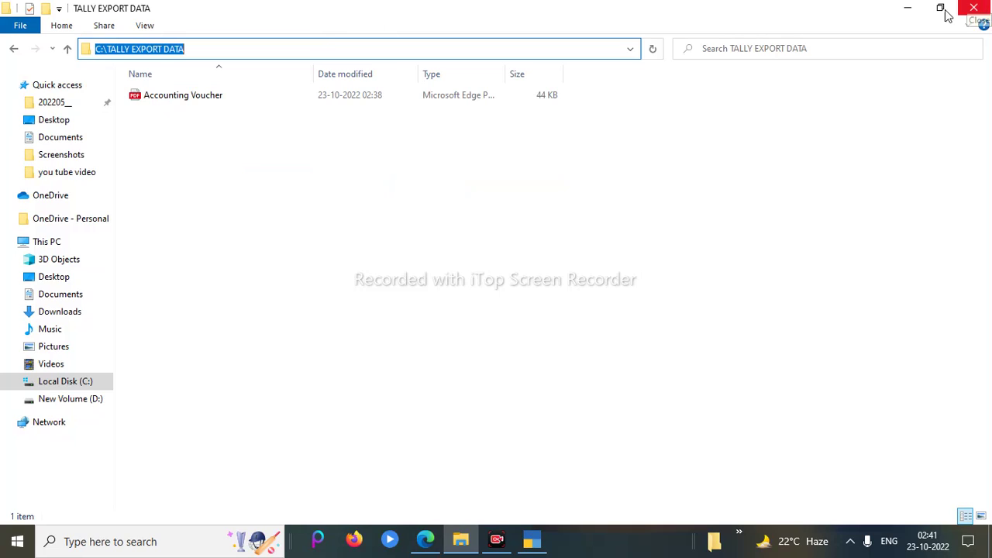
- Back in TallyPrime, specify C:\TALLY EXPORT DATA as the import/export file location and return to the Gateway of Tally
mouse_move(530, 548)
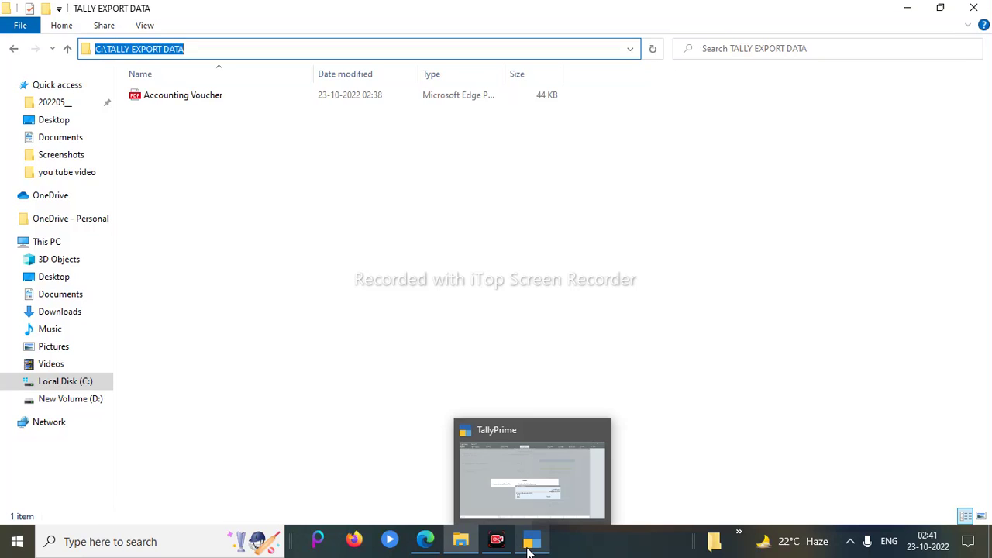
left_click(572, 490)
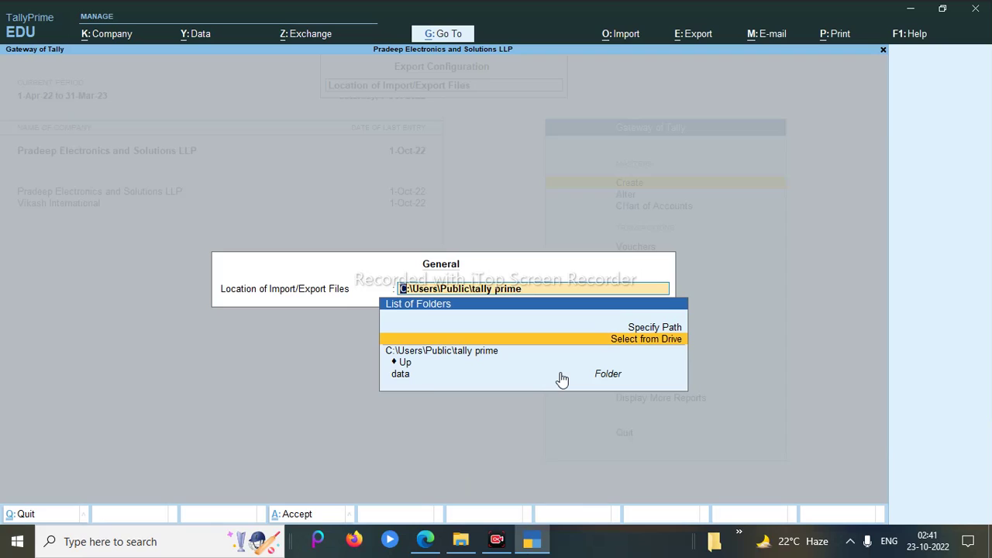
key("Up")
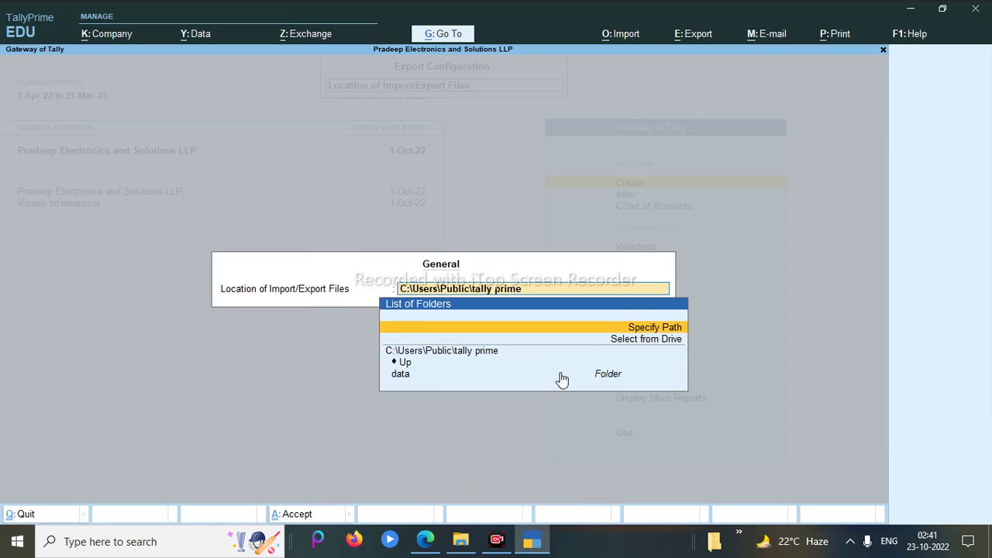
key("Return")
key("ctrl+alt+v")
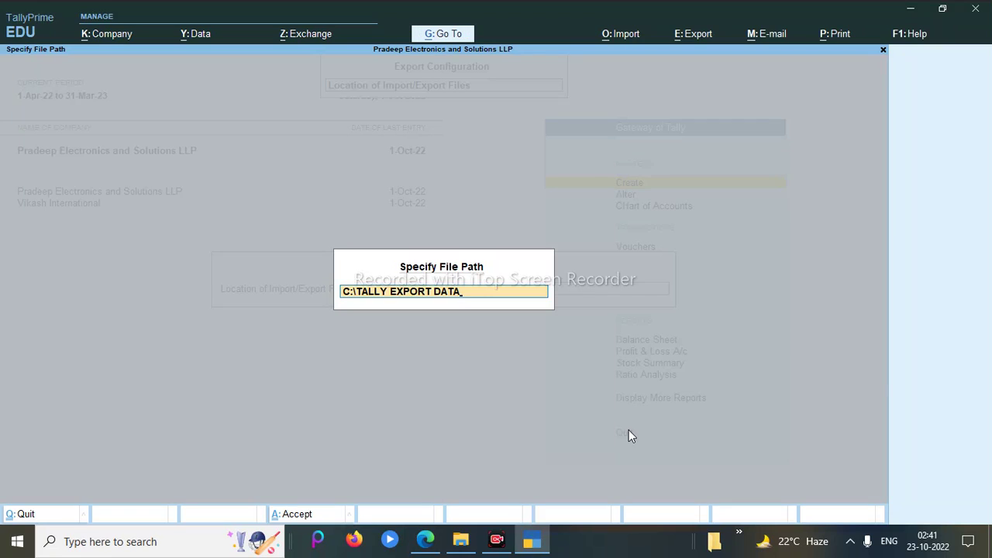
key("Return")
key("Return")
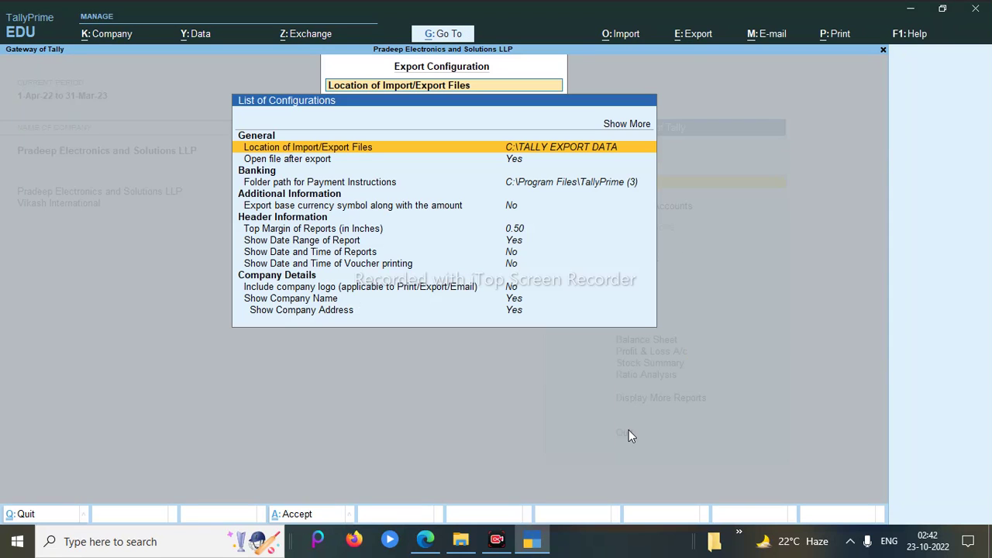
key("Escape")
key("Escape")
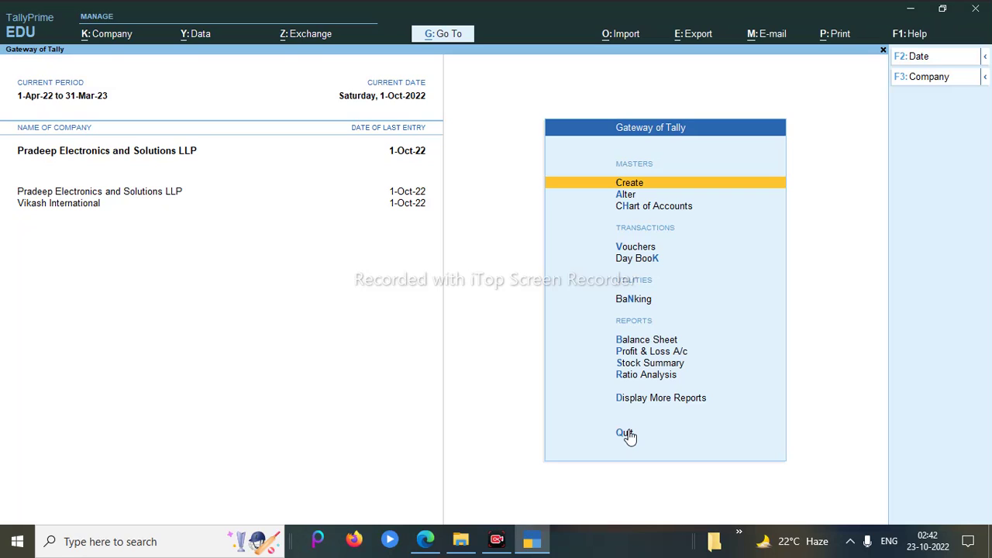
- Open the 1-Sep-22 sales voucher for THINQ GREEN COMPUTECH PVT LTD from September in the Sales Register
key("d")
key("a")
key("s")
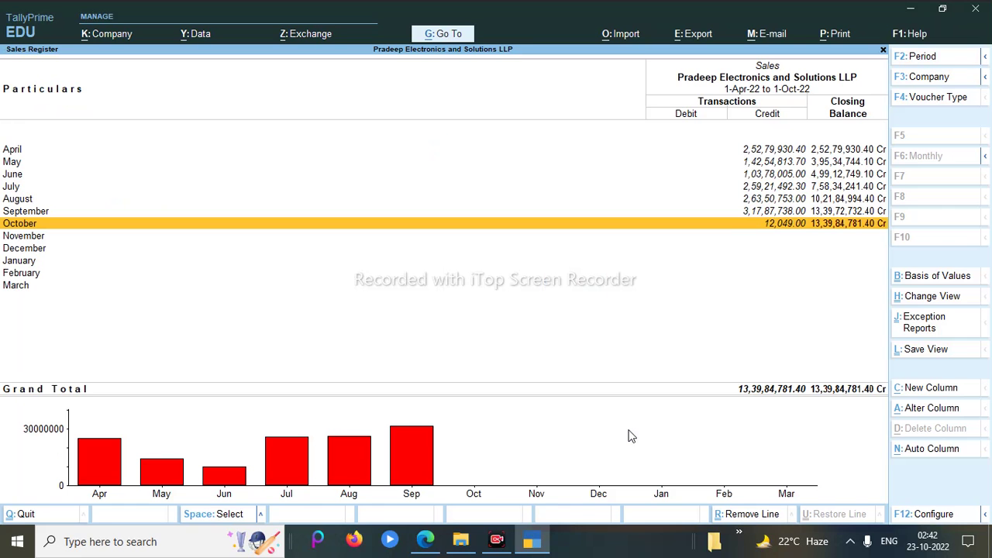
key("Up")
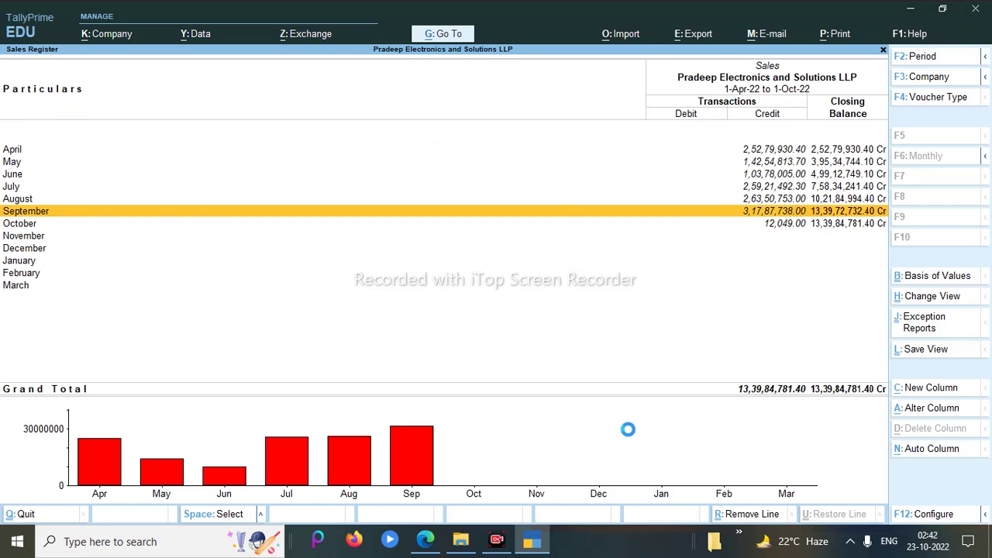
key("Return")
key("Return")
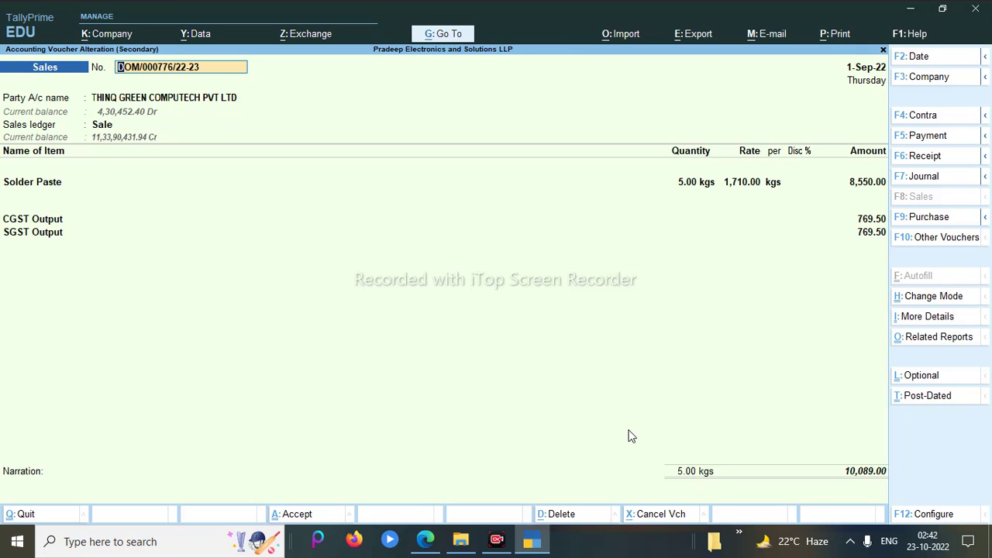
- Export the current voucher as a PDF to the local drive, overwriting Accounting Voucher.pdf, and close the opened PDF
key("alt+e")
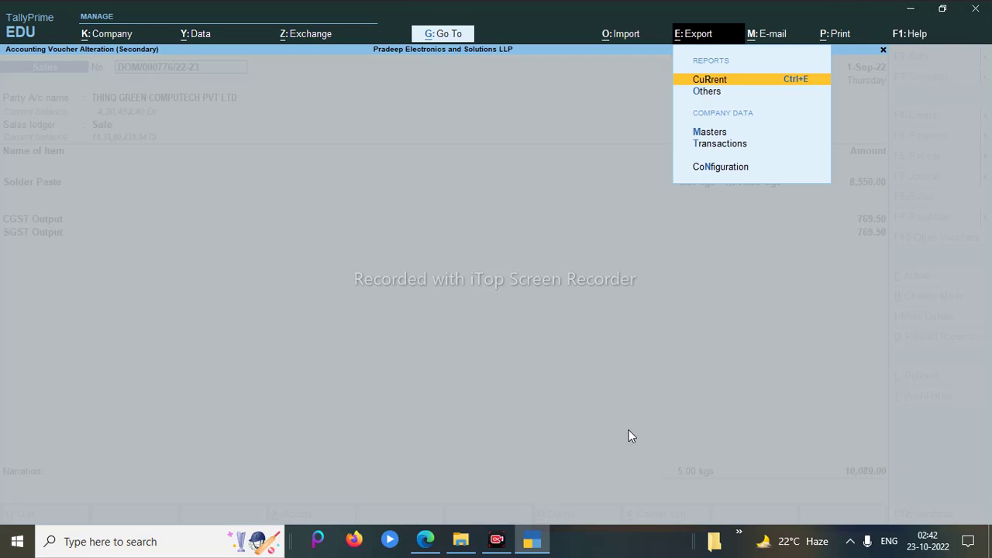
key("Return")
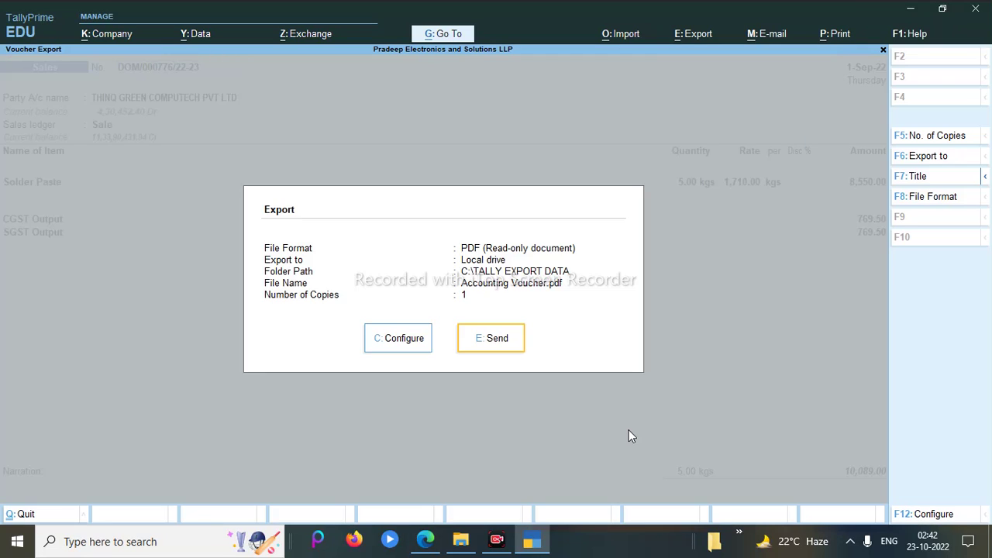
left_click(491, 345)
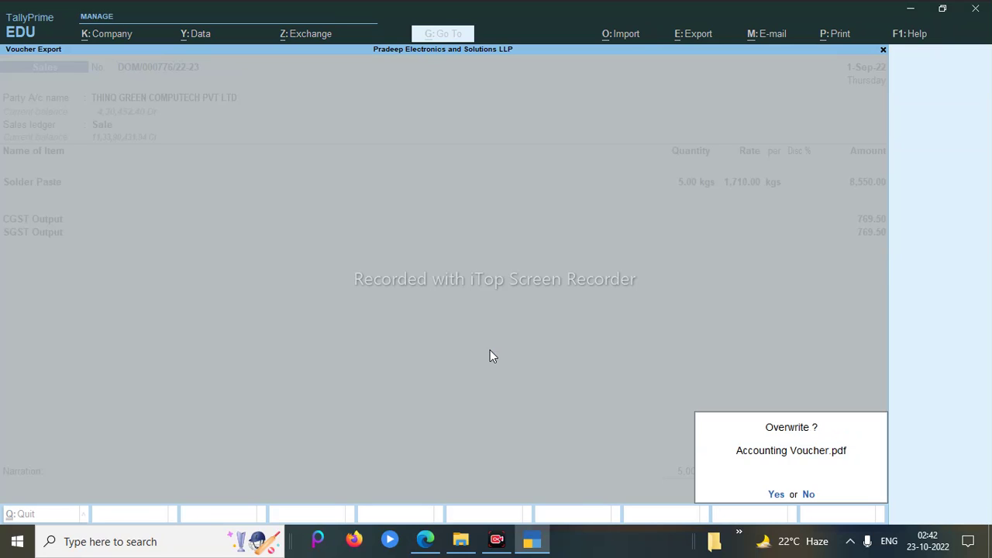
key("y")
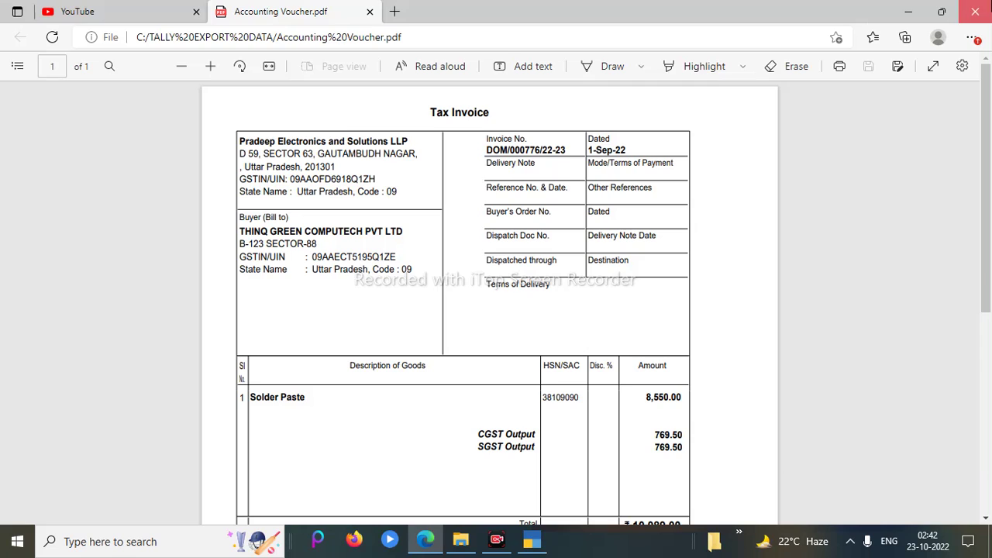
left_click(975, 11)
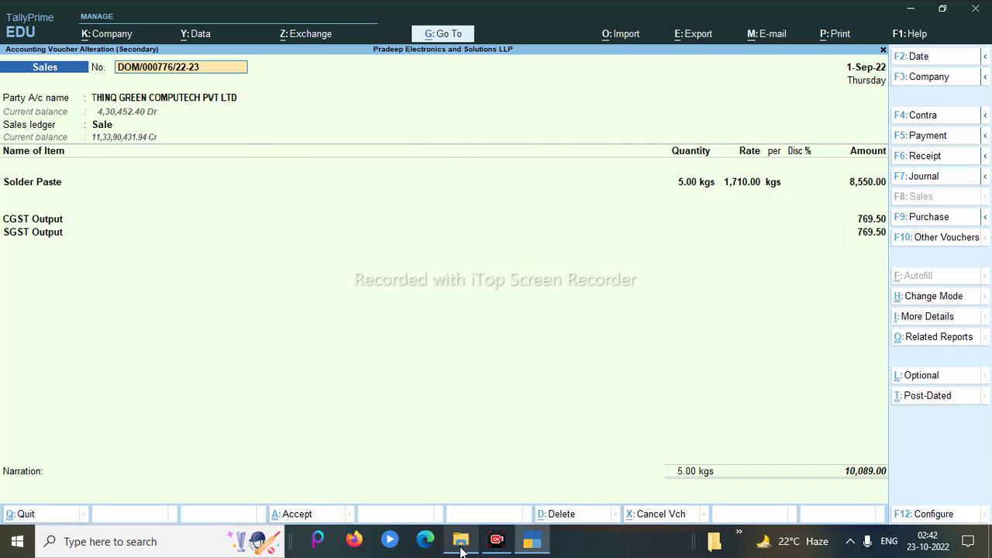
- Switch to File Explorer and check the TALLY EXPORT DATA folder on Local Disk (C:) for the exported voucher
left_click(461, 542)
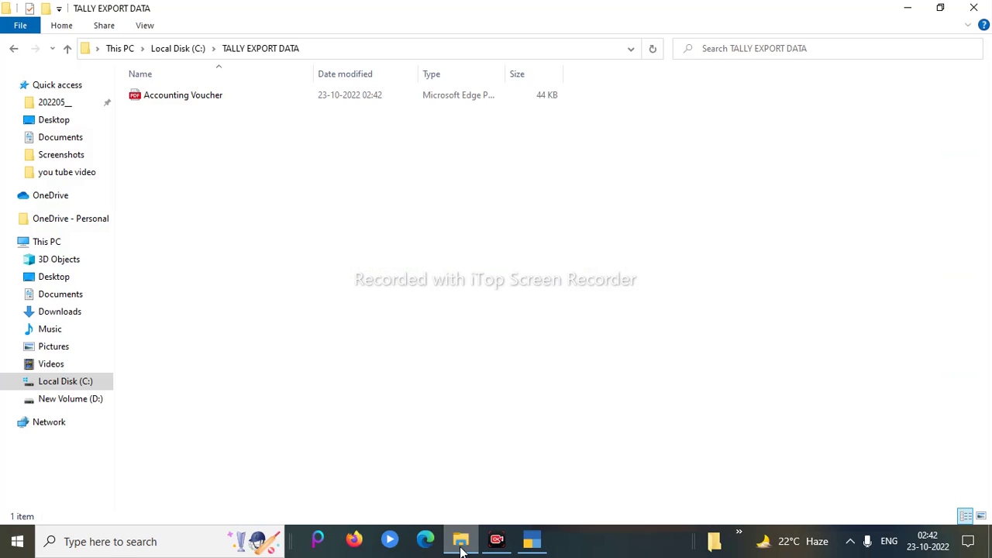
left_click(81, 242)
left_click(242, 220)
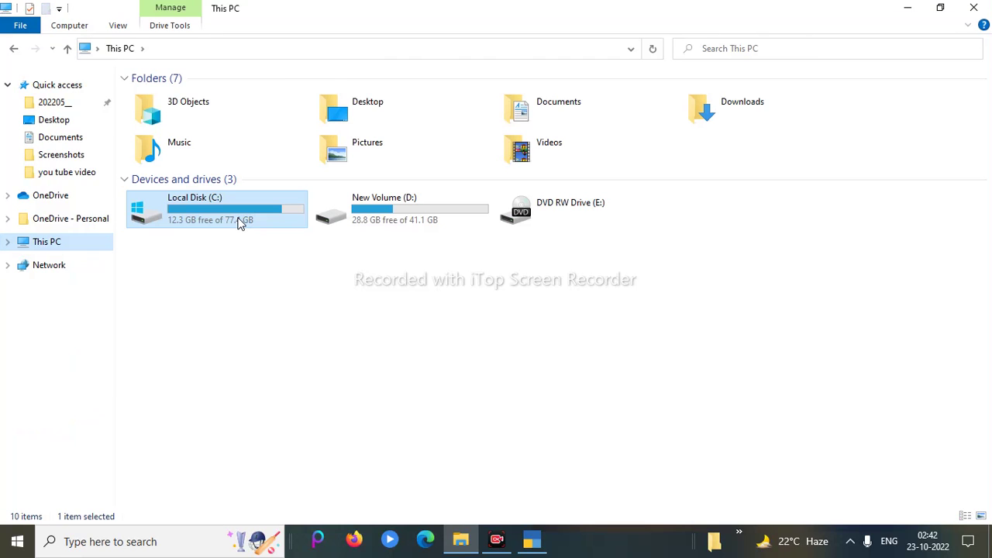
double_click(242, 219)
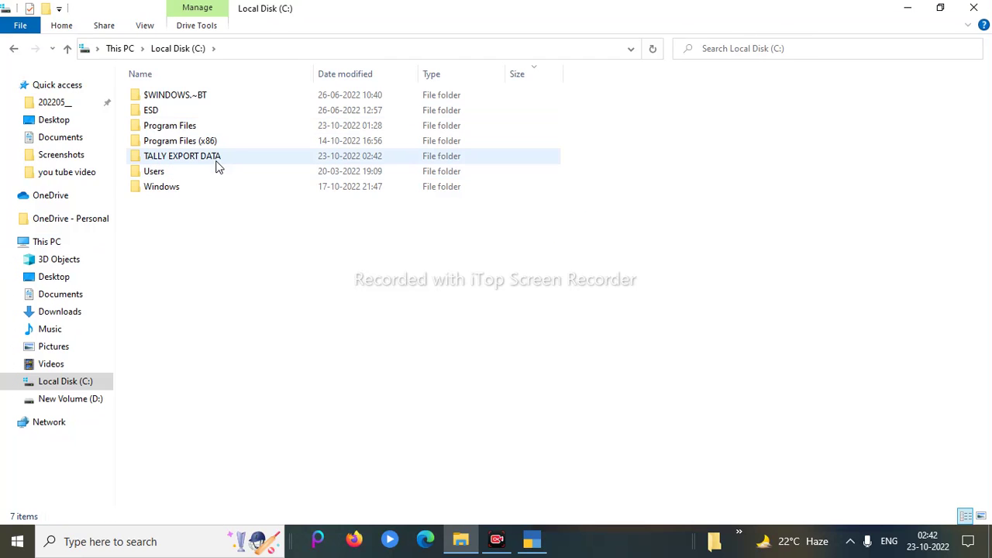
double_click(216, 158)
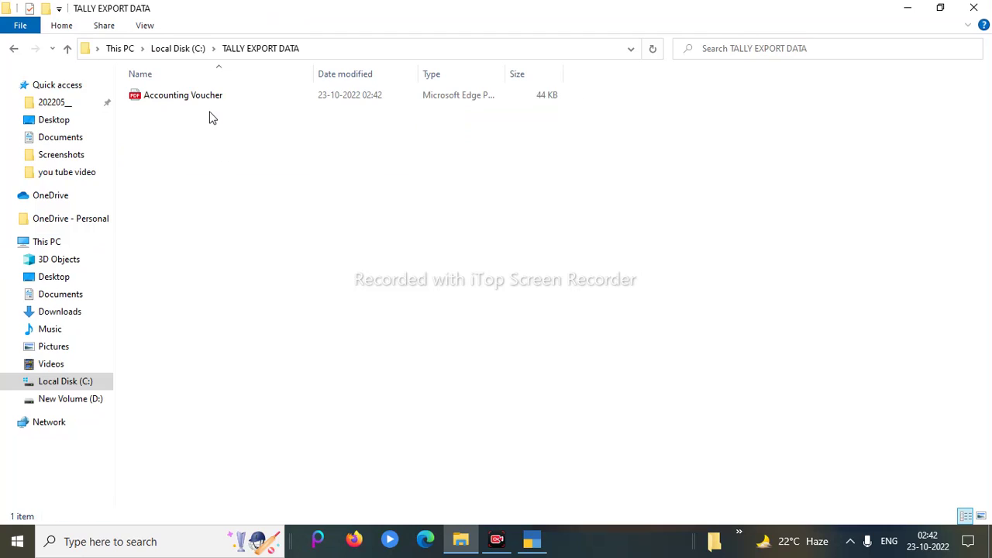